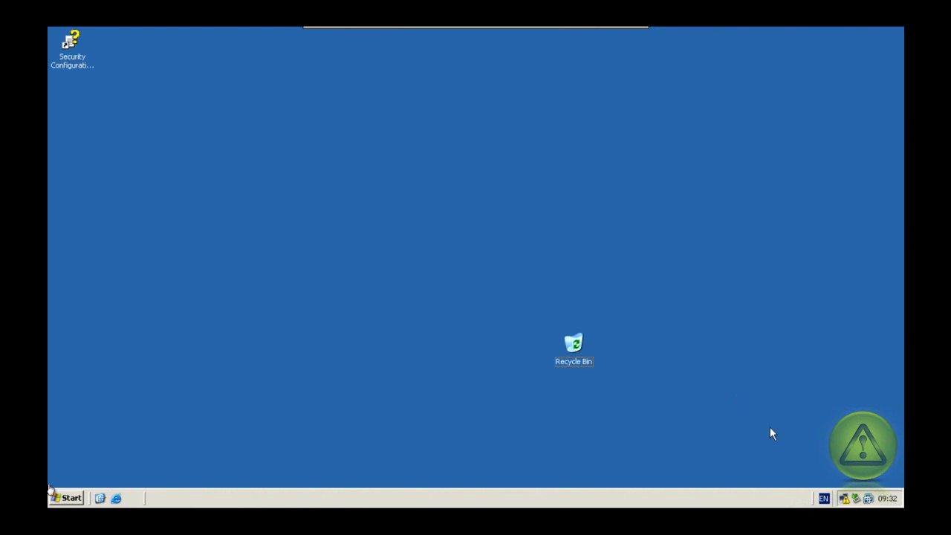
Step: Open the Internet Protocol (TCP/IP) properties of Local Area Connection 2
mouse_move(844, 497)
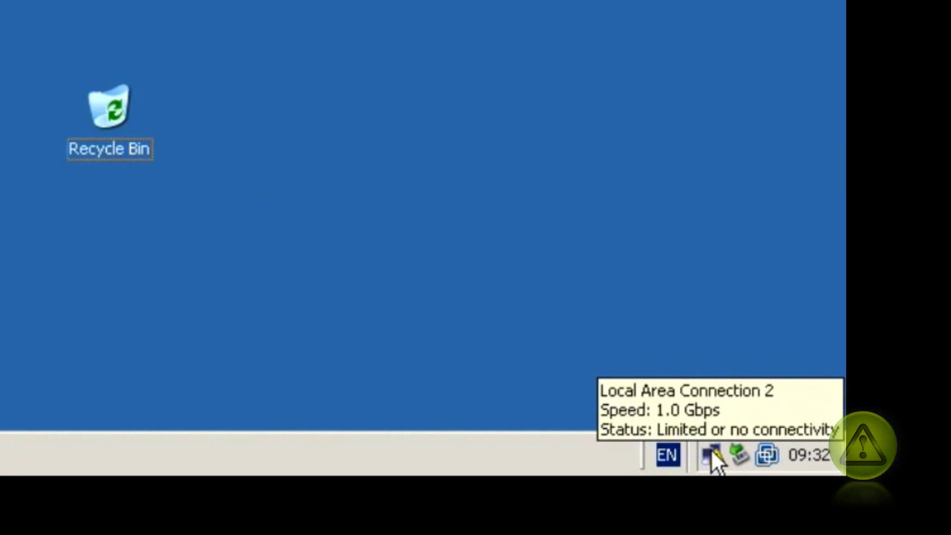
right_click(710, 448)
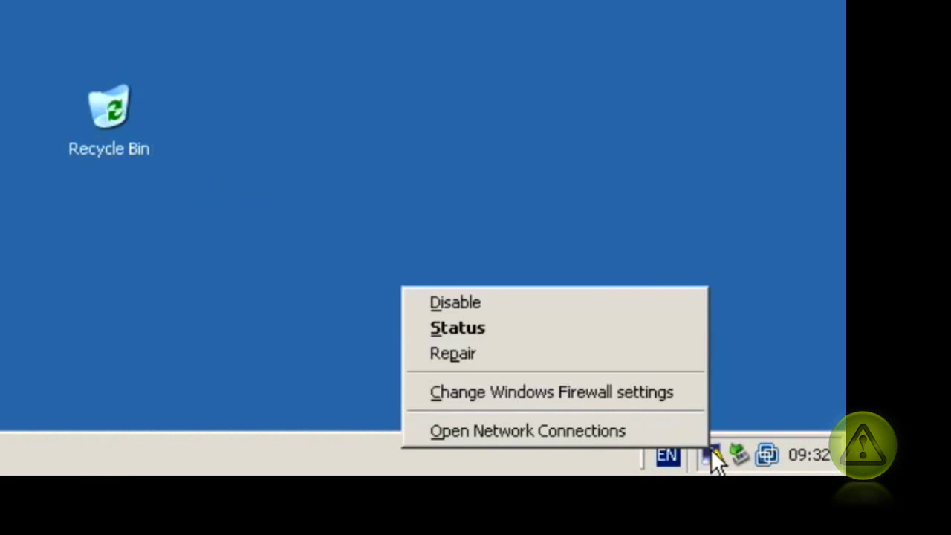
left_click(636, 329)
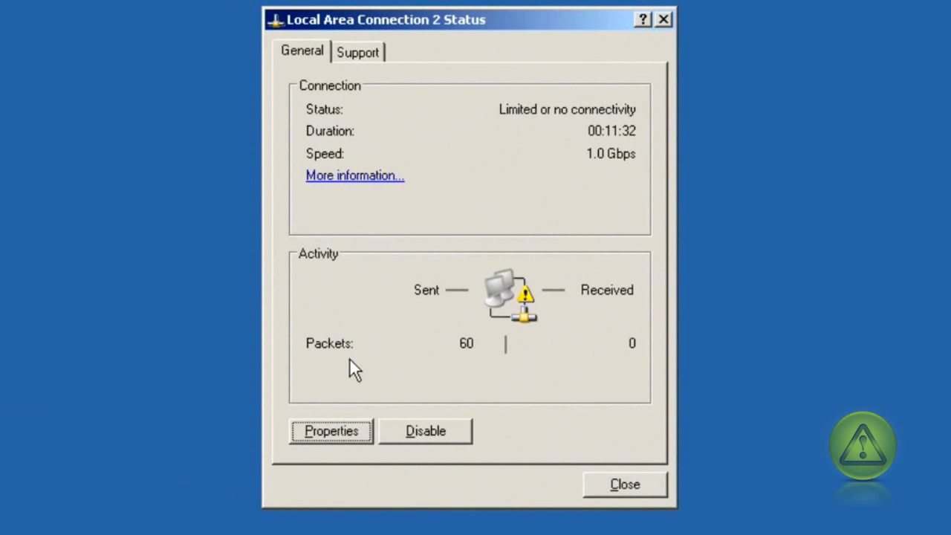
left_click(336, 430)
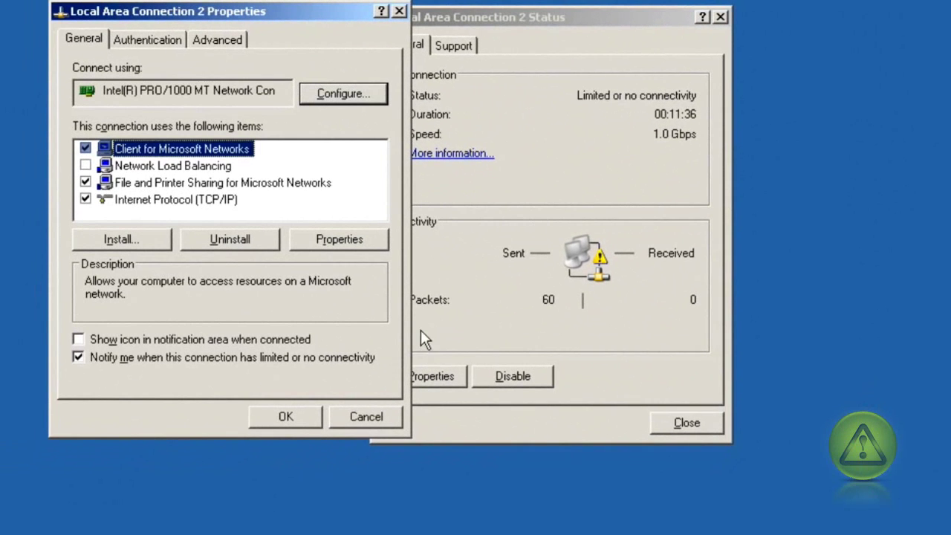
left_click(161, 202)
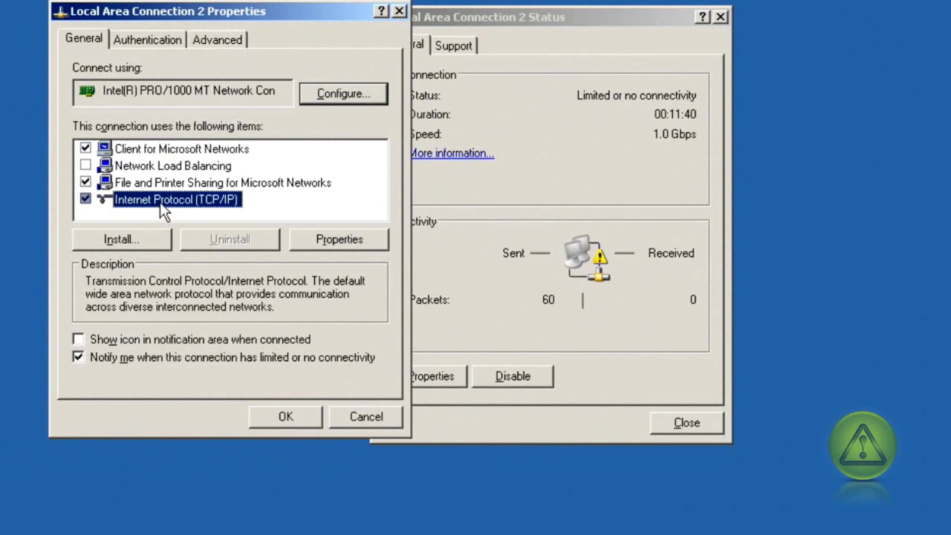
left_click(335, 239)
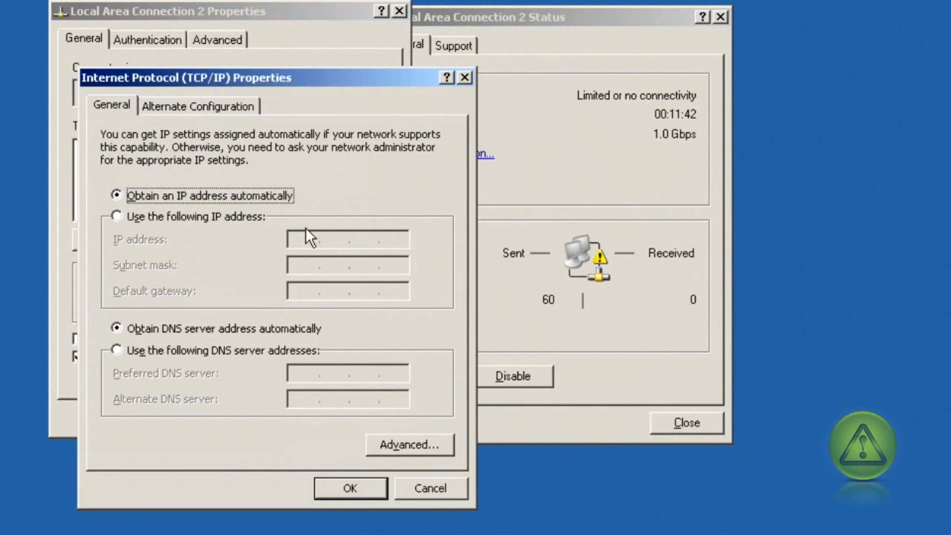
Step: Give Local Area Connection 2 the static IP address 192.168.1.1 with the default subnet mask
left_click(148, 213)
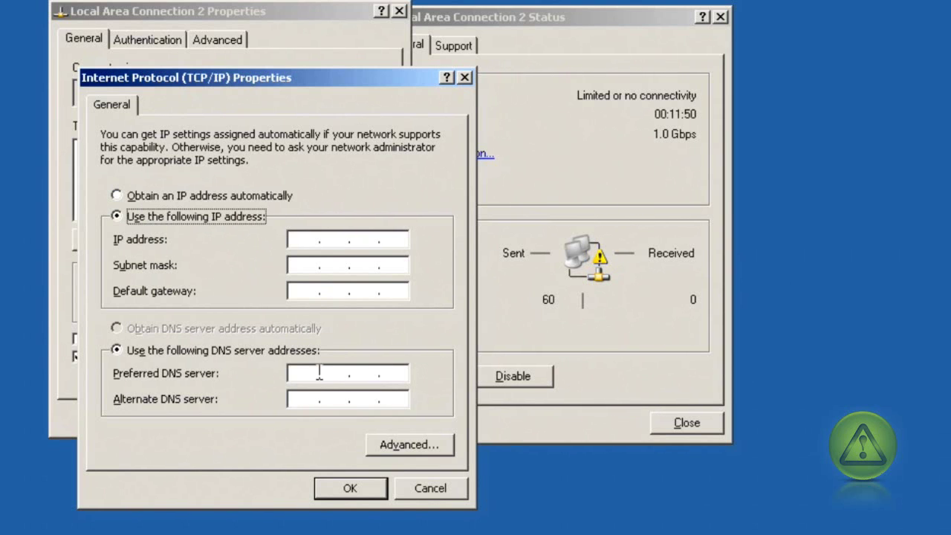
left_click(305, 239)
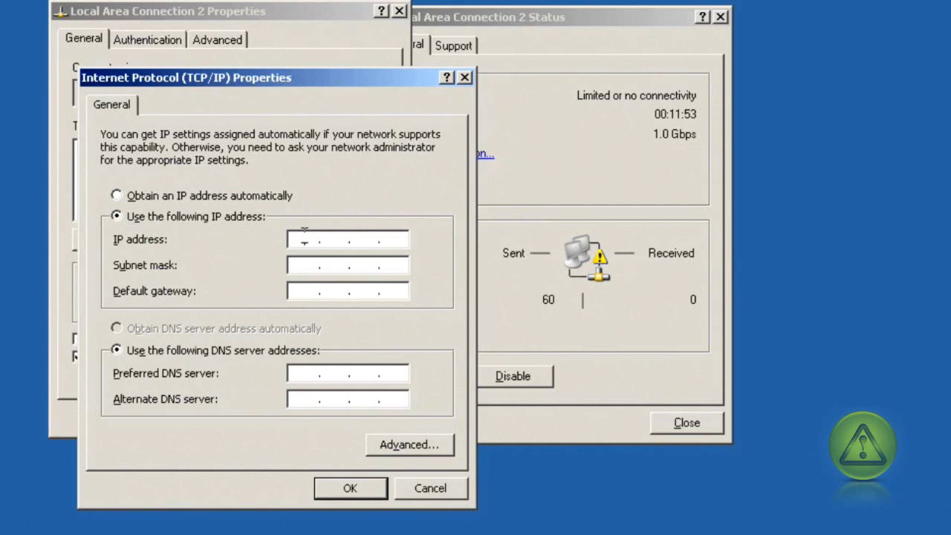
type("192 . 168 . 1 . 1")
key("Tab")
key("Tab")
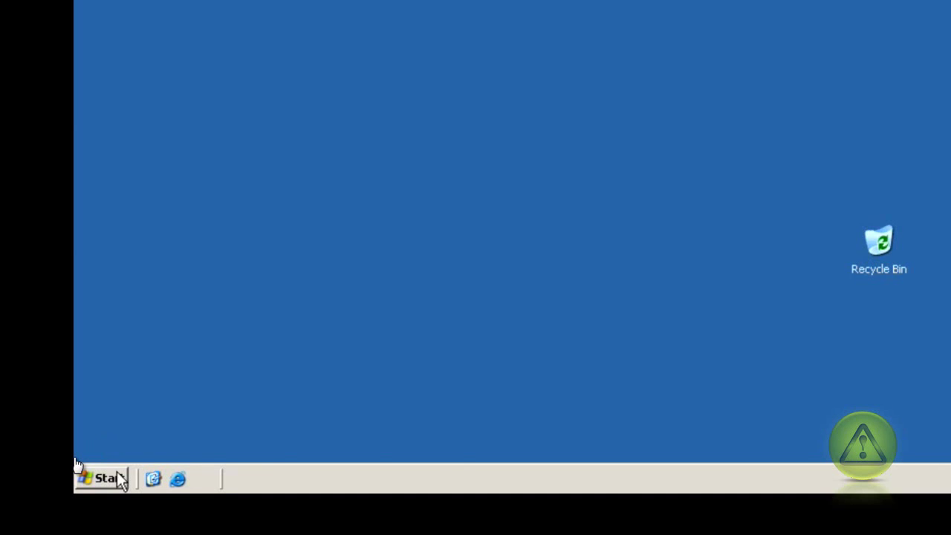
Step: Open the Internet Protocol (TCP/IP) properties of the first network adapter, Local Area Connection
left_click(119, 479)
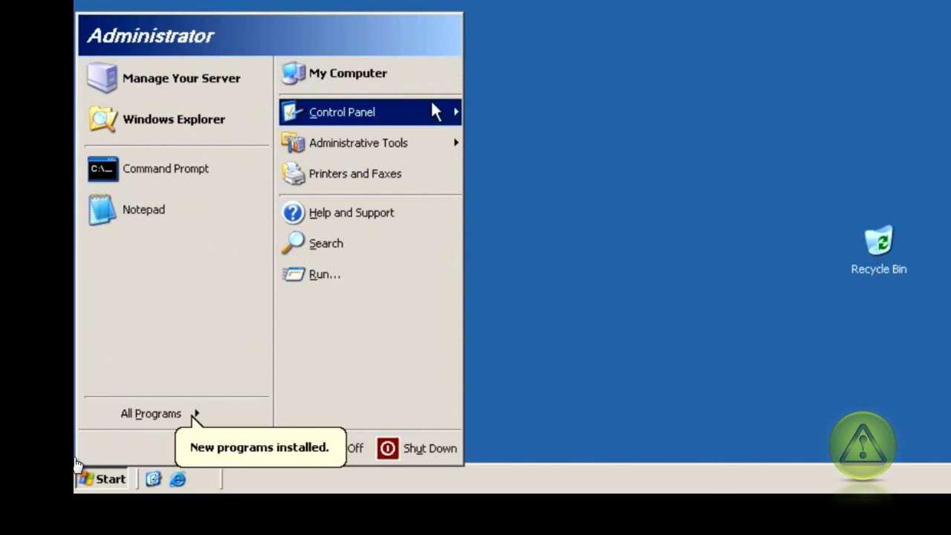
mouse_move(432, 103)
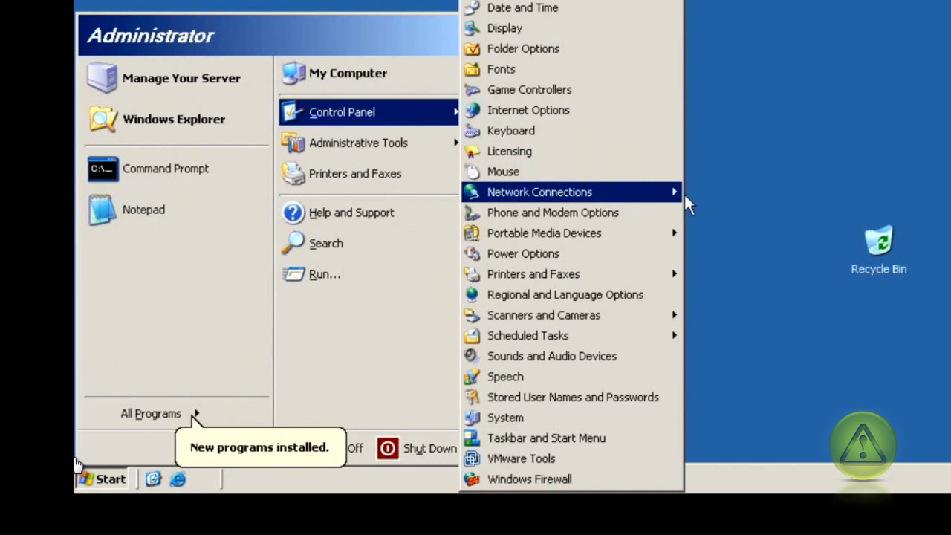
mouse_move(674, 192)
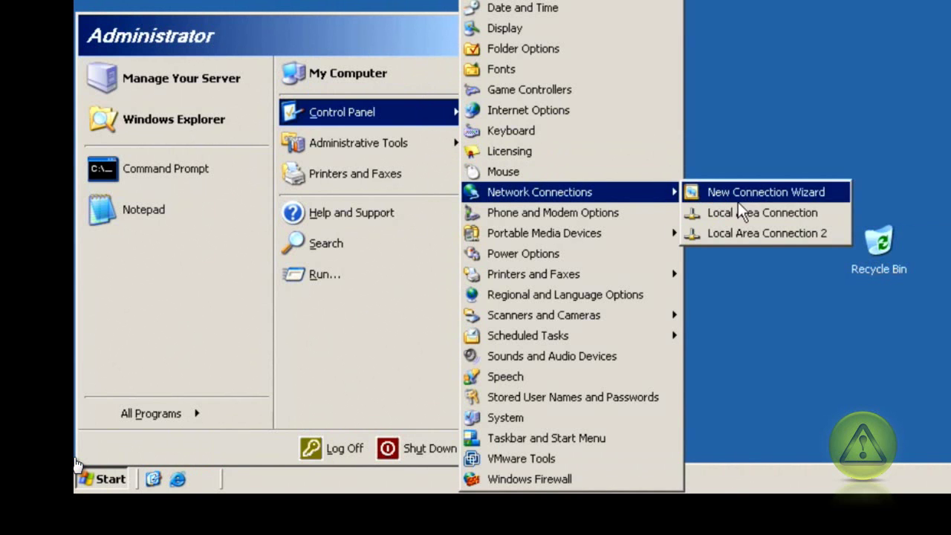
left_click(743, 213)
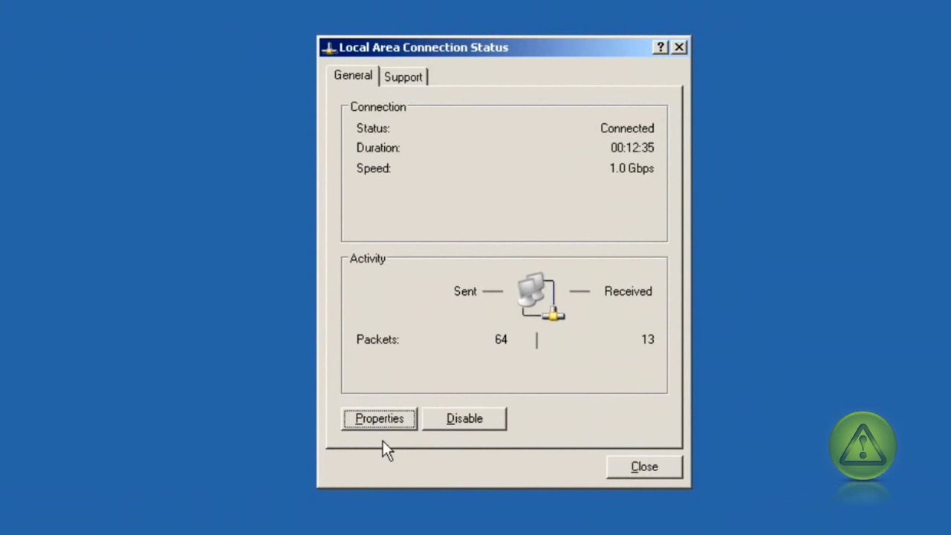
left_click(378, 421)
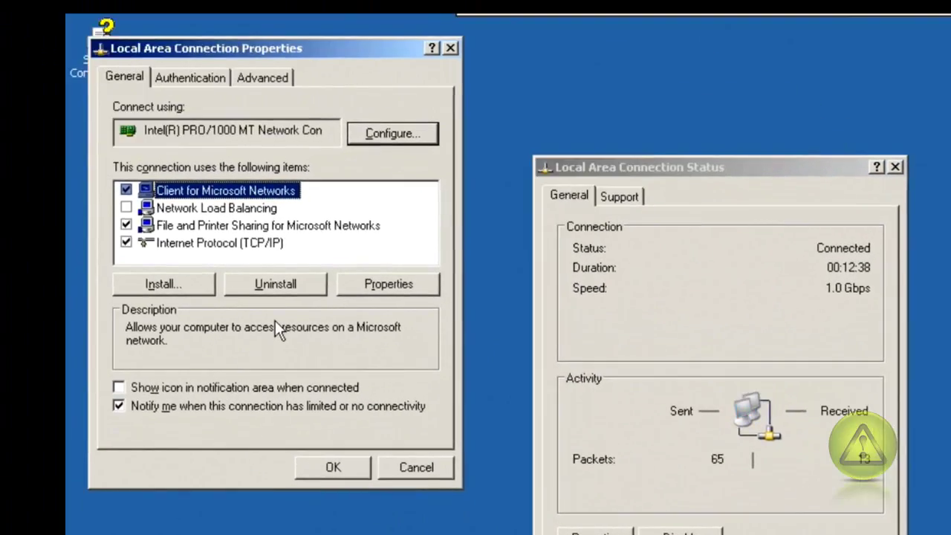
left_click(218, 249)
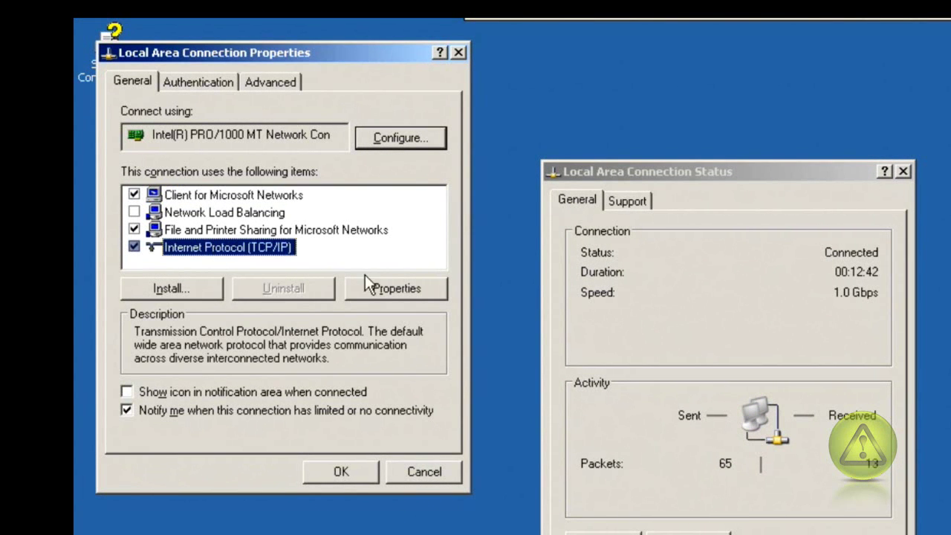
left_click(386, 290)
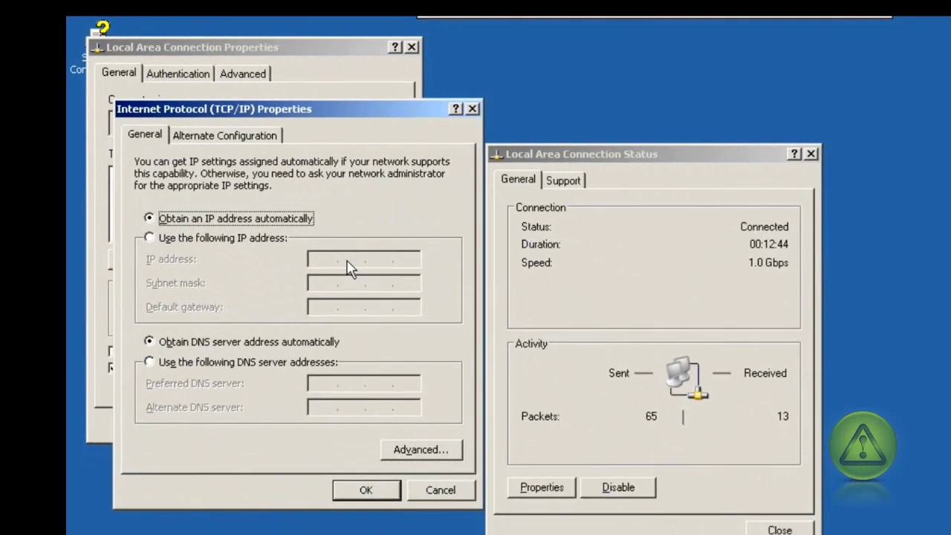
Step: Give Local Area Connection the static IP address 192.168.0.34 with the default subnet mask 255.255.255.0
left_click(225, 221)
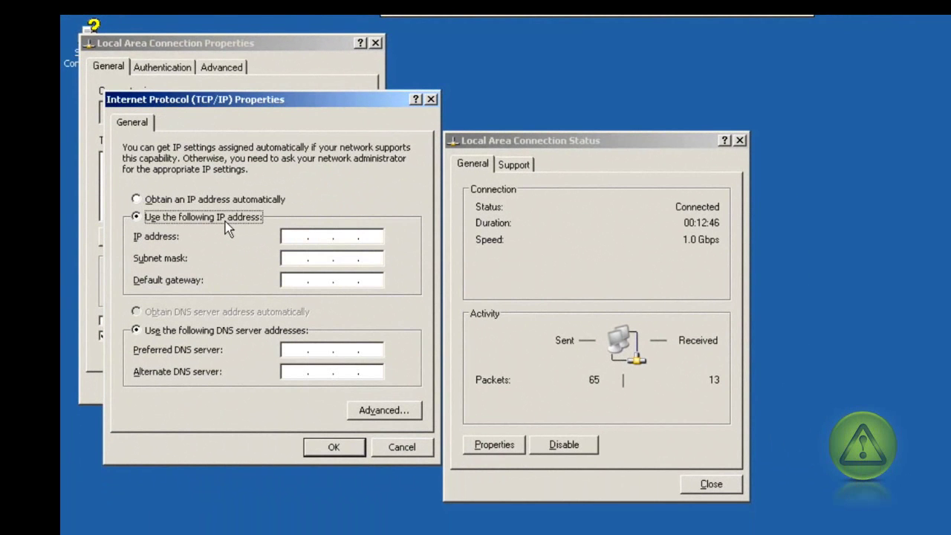
left_click(284, 236)
type("192 . 16")
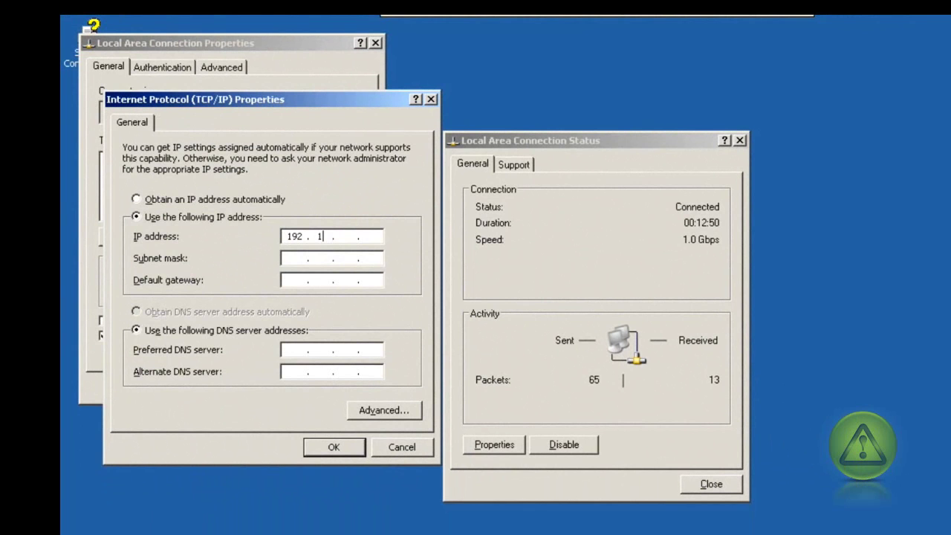
type("8 . 0 . 34")
key("Tab")
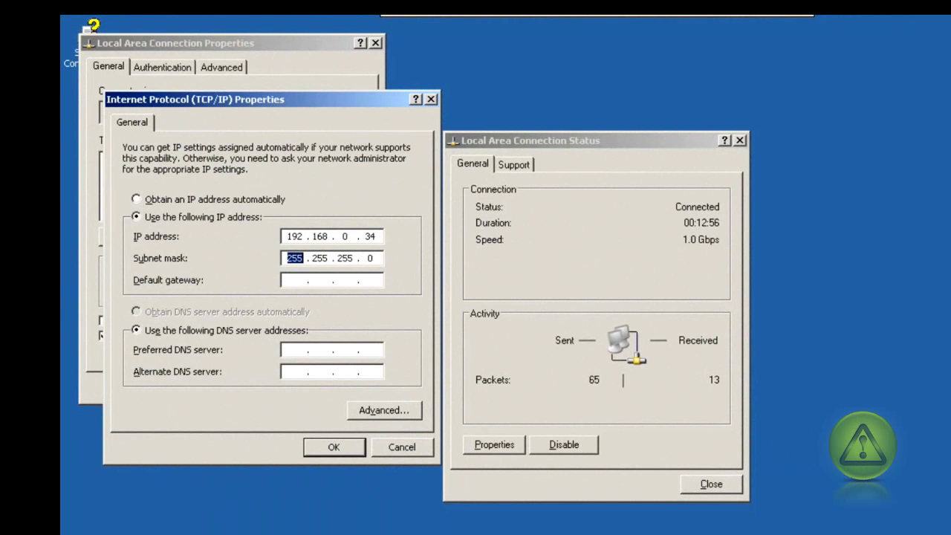
Step: Set Local Area Connection's default gateway and preferred DNS server to 192.168.0.2, and save and close its settings
key("Tab")
type("19216")
type("80")
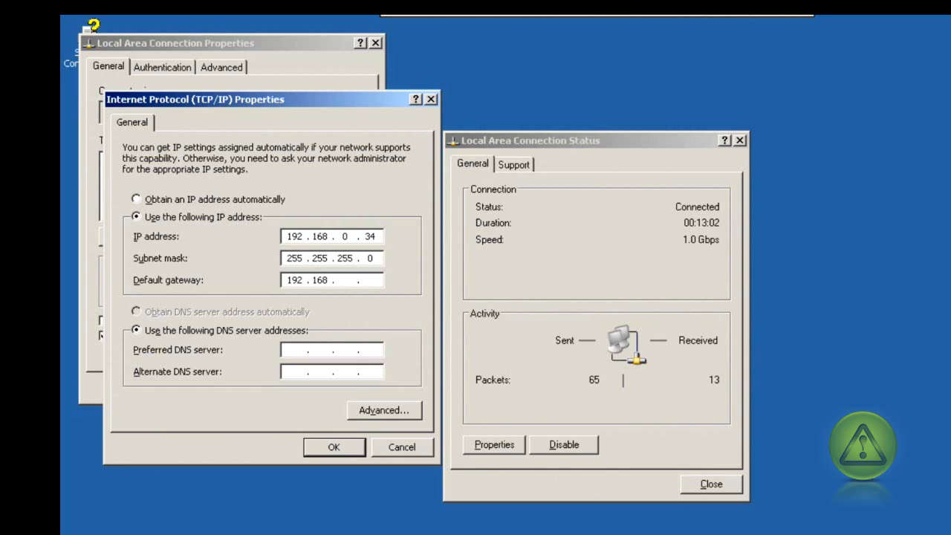
type("2")
key("Tab")
key("Tab")
type("192 . 168 . 0 . 2")
left_click(334, 453)
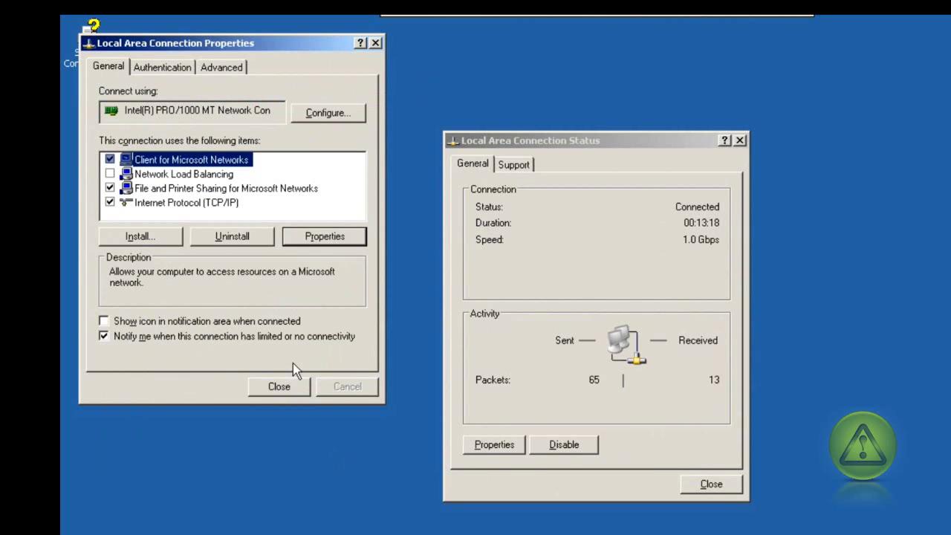
left_click(289, 395)
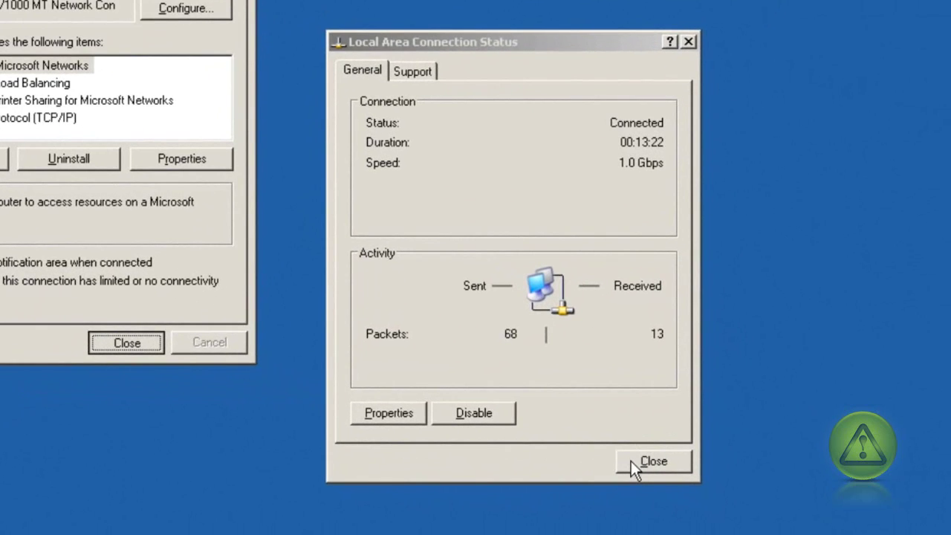
left_click(631, 461)
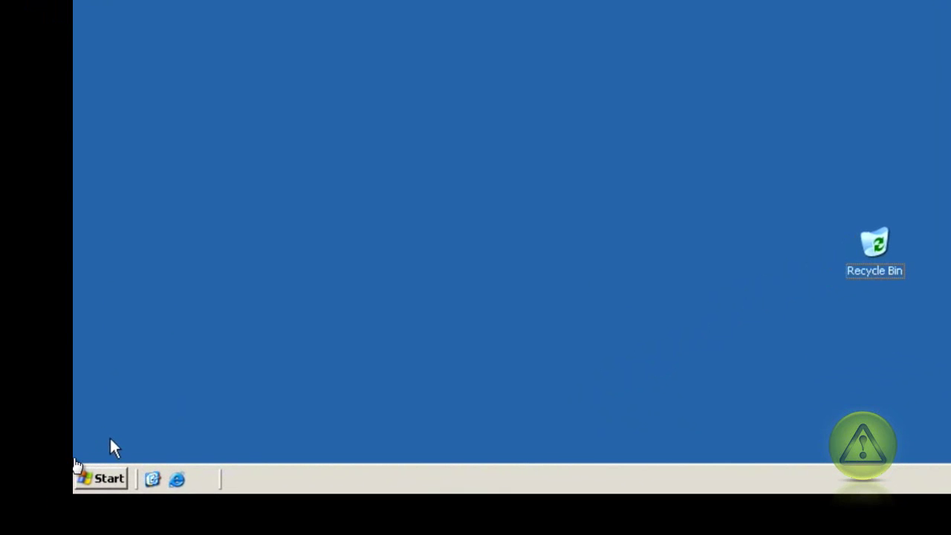
Step: Open Manage Your Server and start adding a server role, continuing past the wizard's preliminary steps
left_click(117, 476)
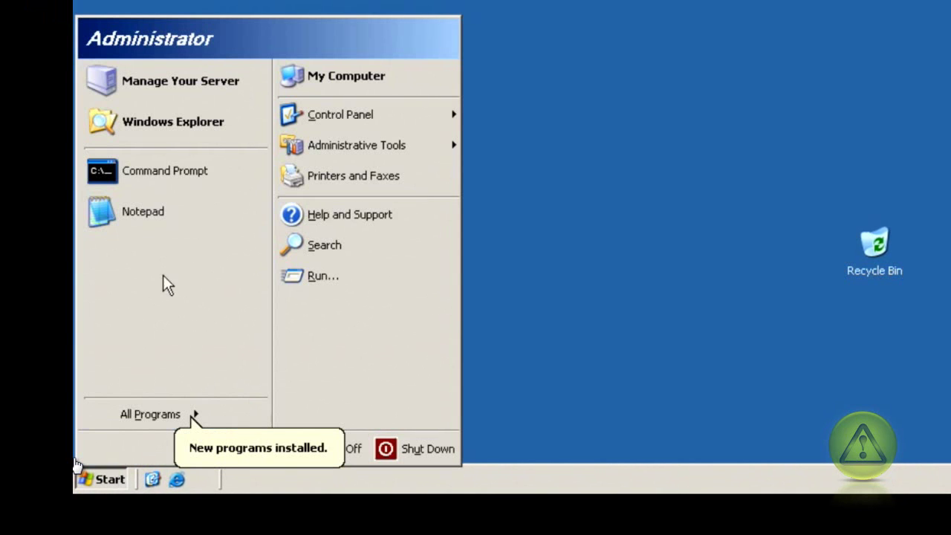
left_click(199, 92)
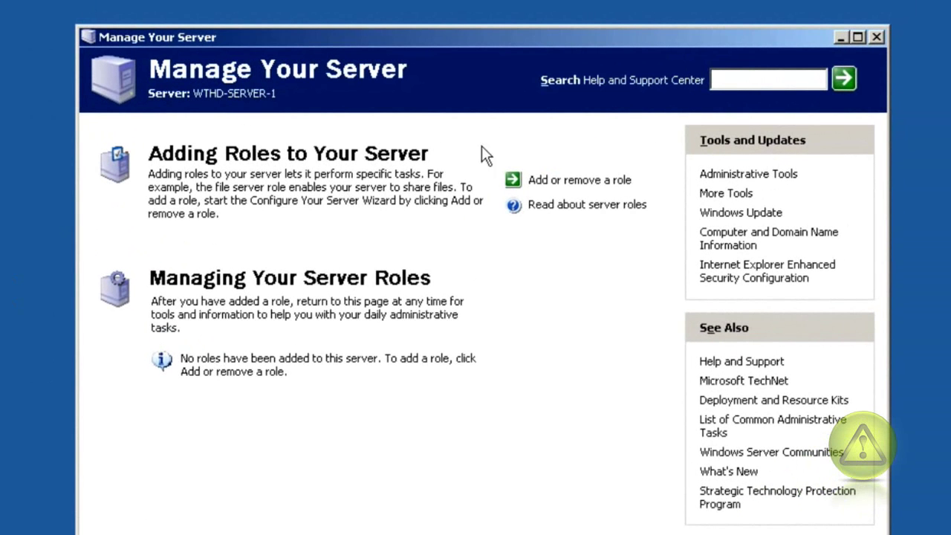
left_click(605, 184)
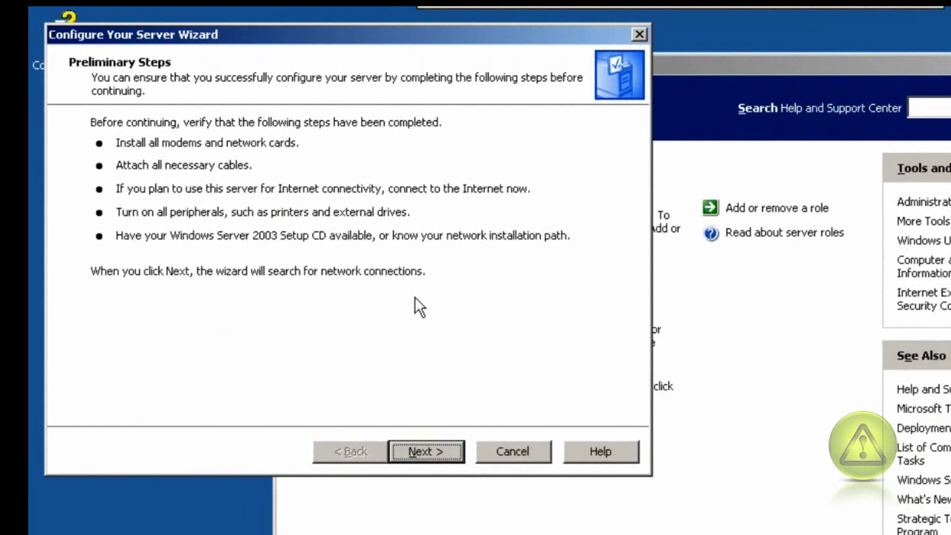
left_click(421, 451)
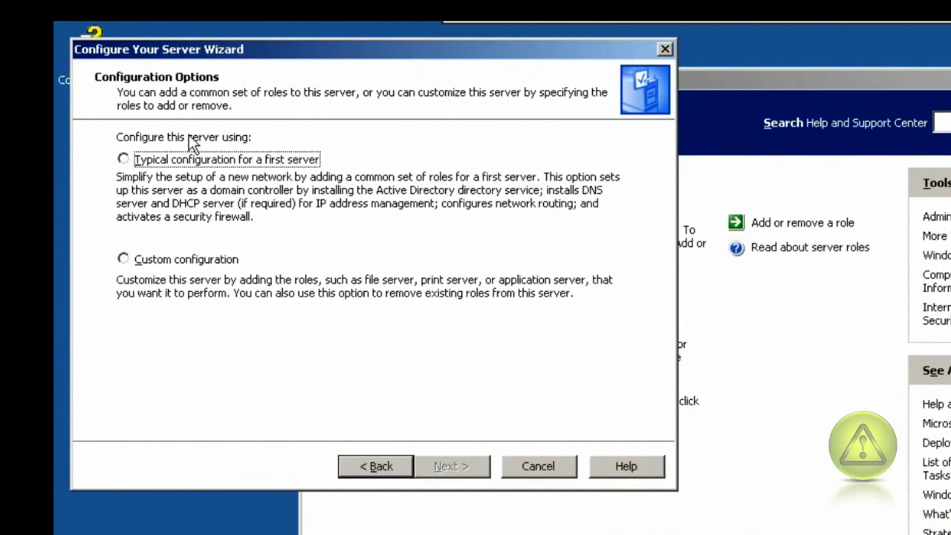
Step: Apply the typical first-server configuration with domain name WindowsTutorialsHD.local and NetBIOS name WINDOWSTUTORIAL, agreeing to the restart
left_click(201, 162)
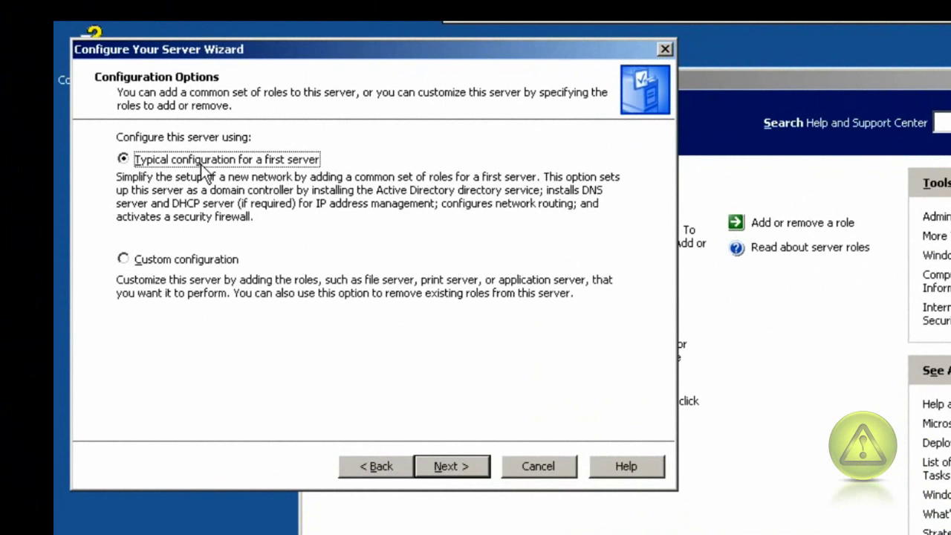
left_click(448, 466)
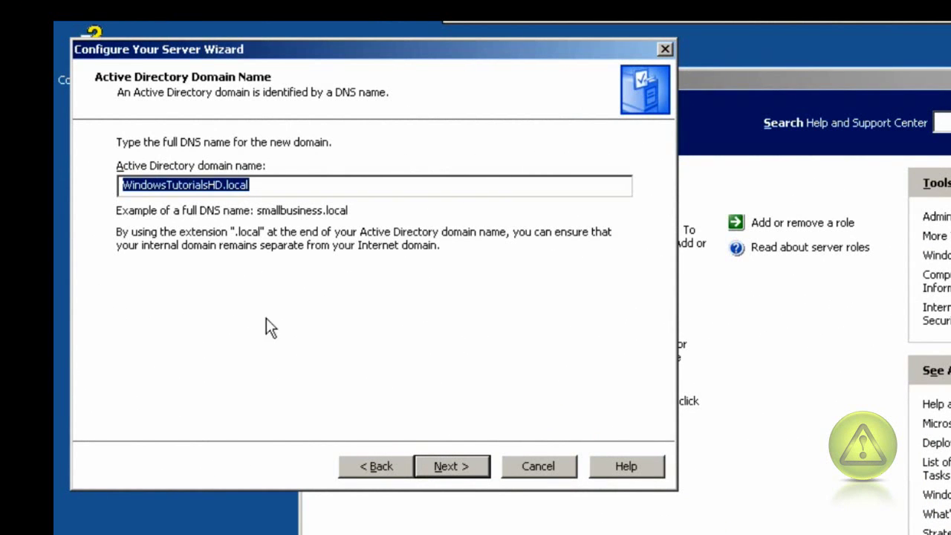
left_click(462, 473)
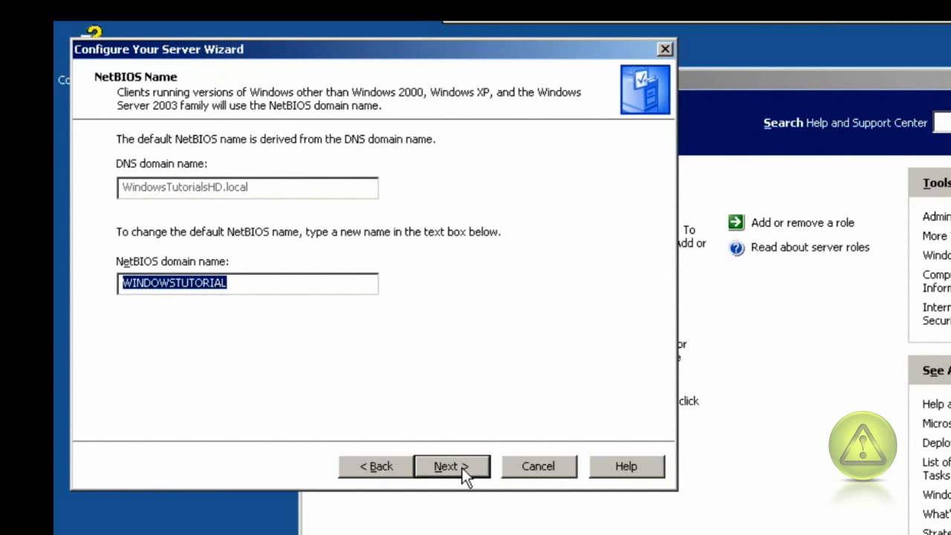
left_click(461, 469)
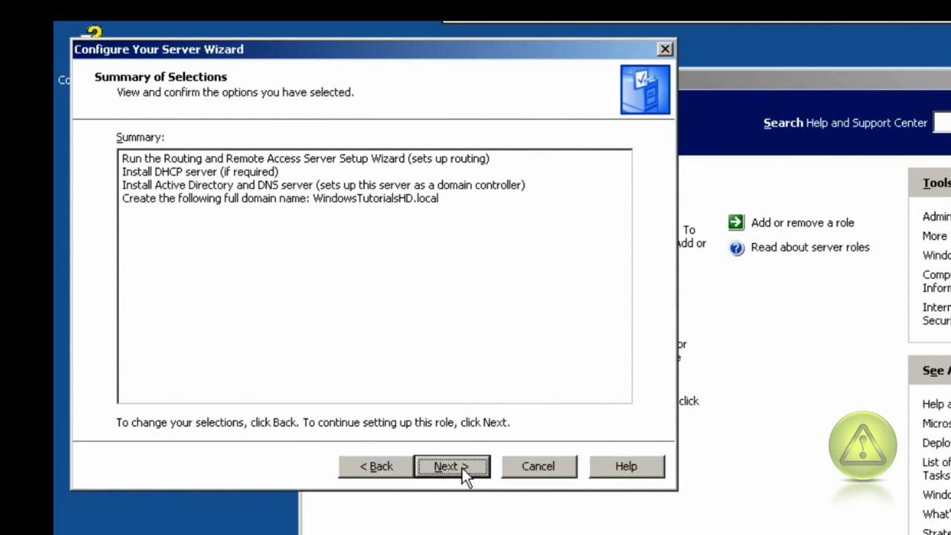
left_click(462, 468)
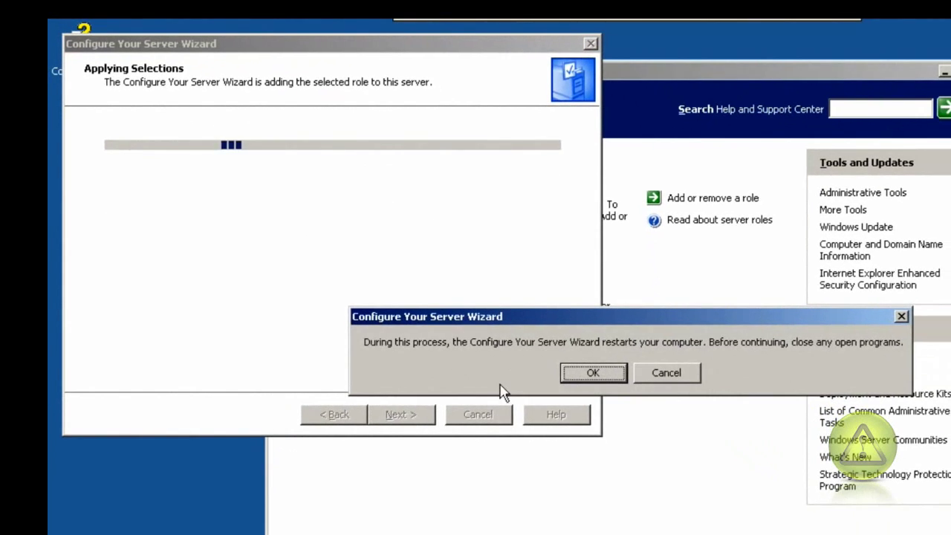
left_click(595, 373)
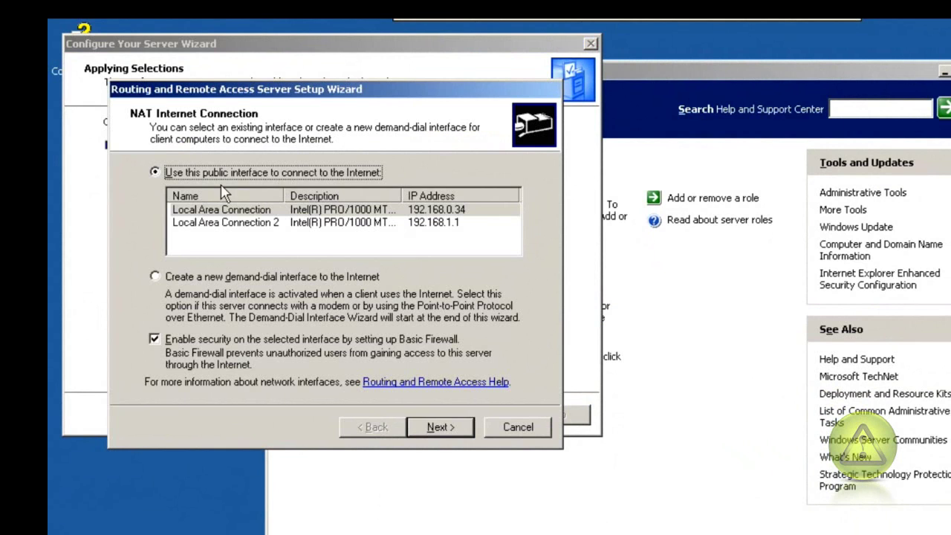
Step: Set up NAT with Local Area Connection as the public Internet interface, keeping Basic Firewall enabled, and complete the Routing and Remote Access setup
left_click(235, 212)
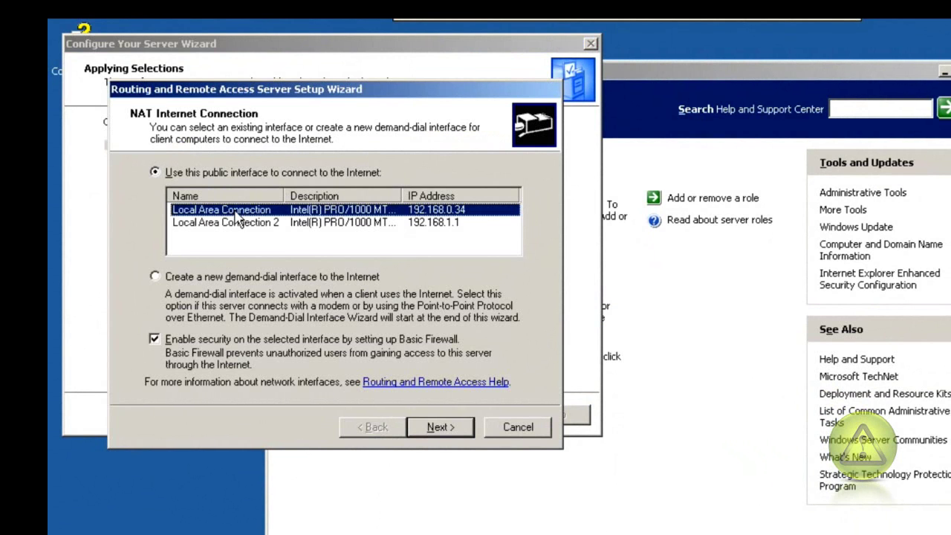
left_click(420, 434)
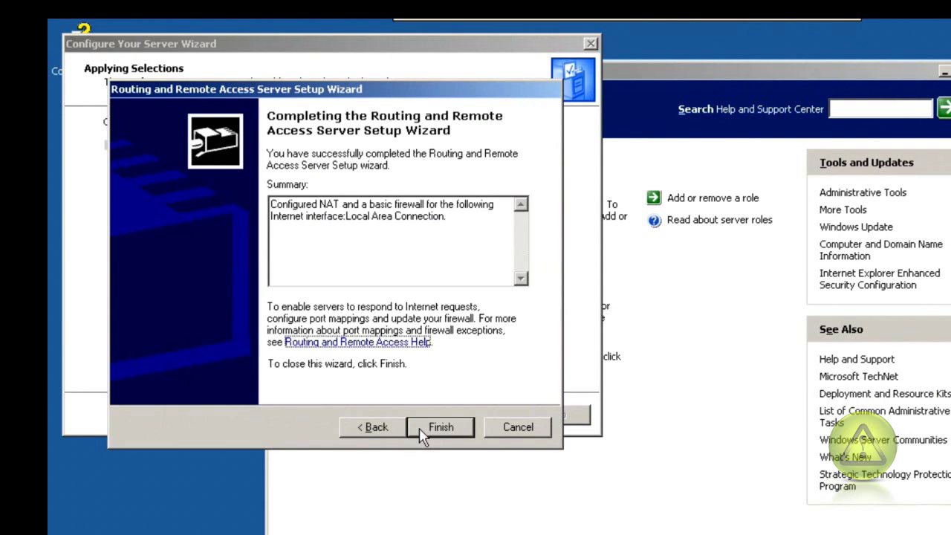
left_click(420, 431)
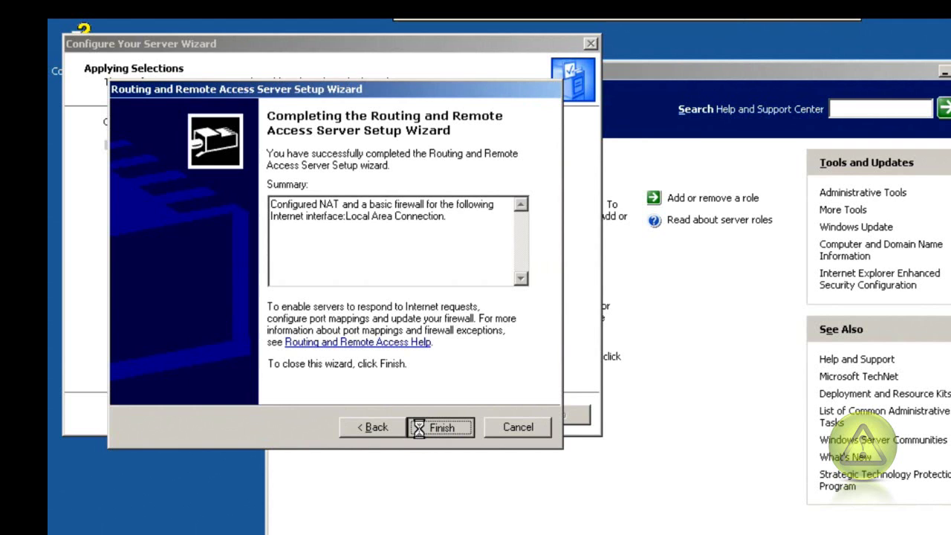
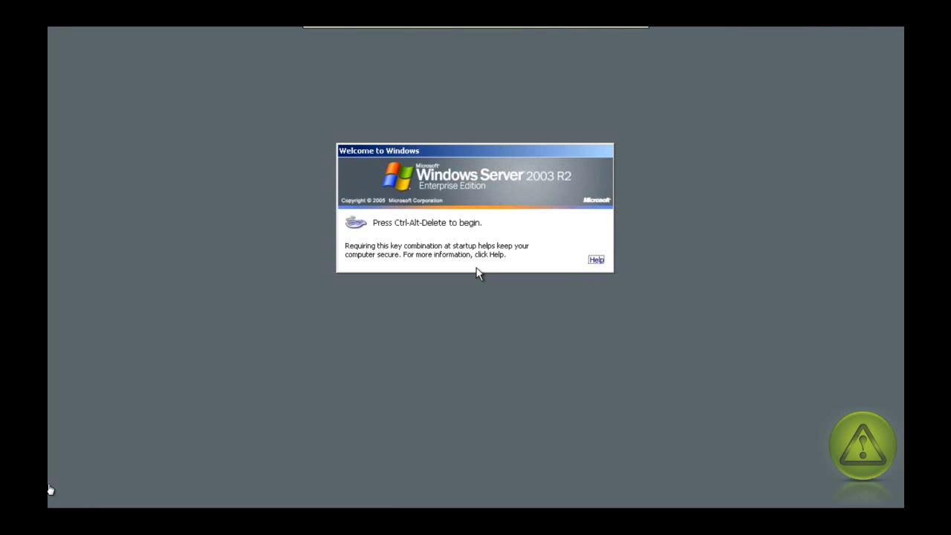
Step: Log on to the restarted server as Administrator with the account password
key("ctrl+alt+Delete")
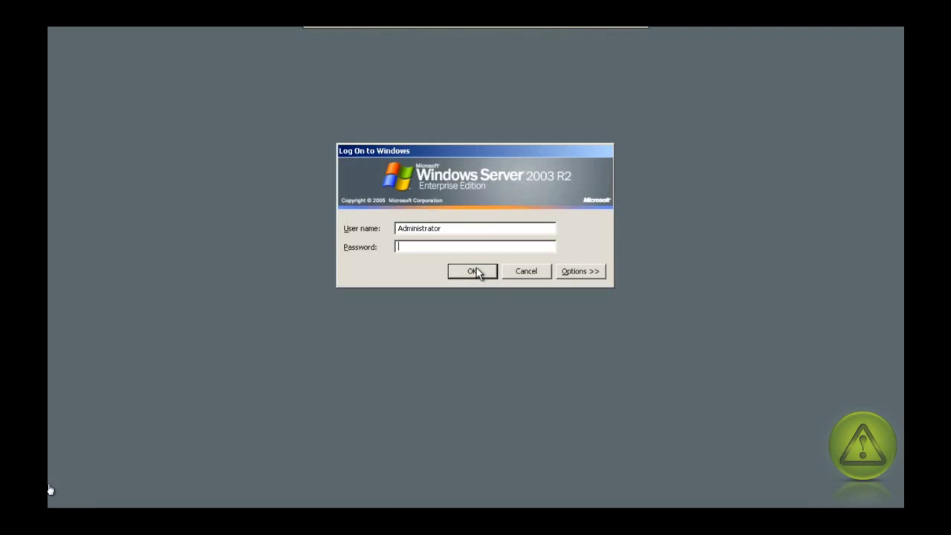
type("p")
left_click(475, 271)
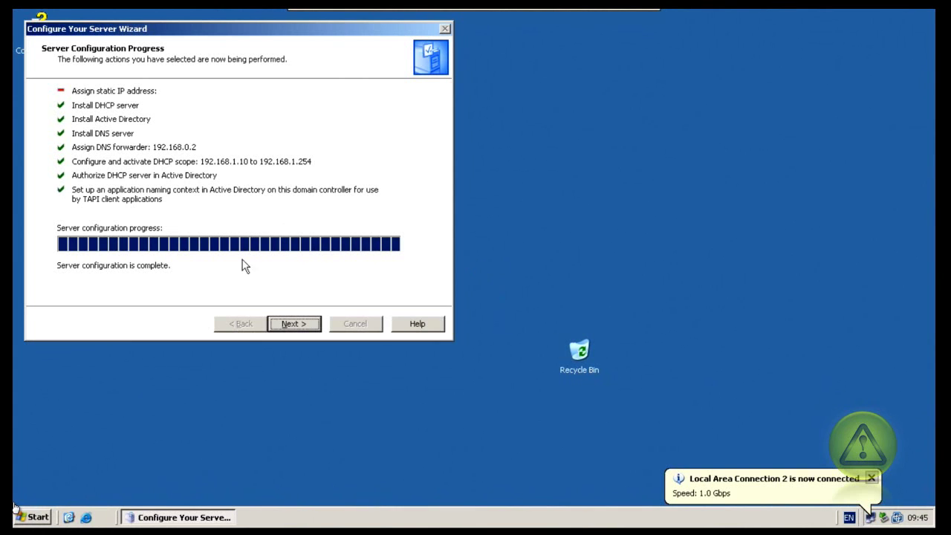
Step: Finish the Configure Your Server Wizard and review the configured server roles in a maximized Manage Your Server window
left_click(291, 324)
left_click(294, 324)
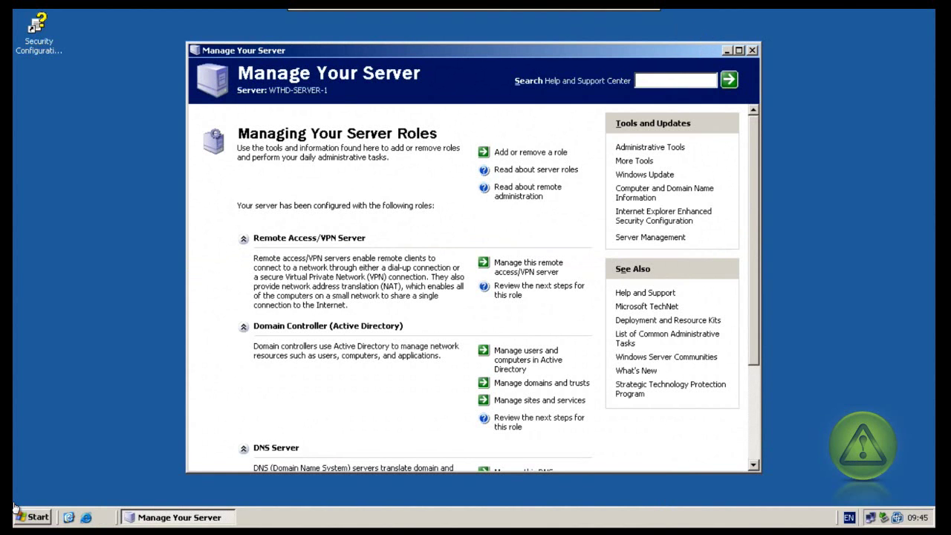
left_click(738, 50)
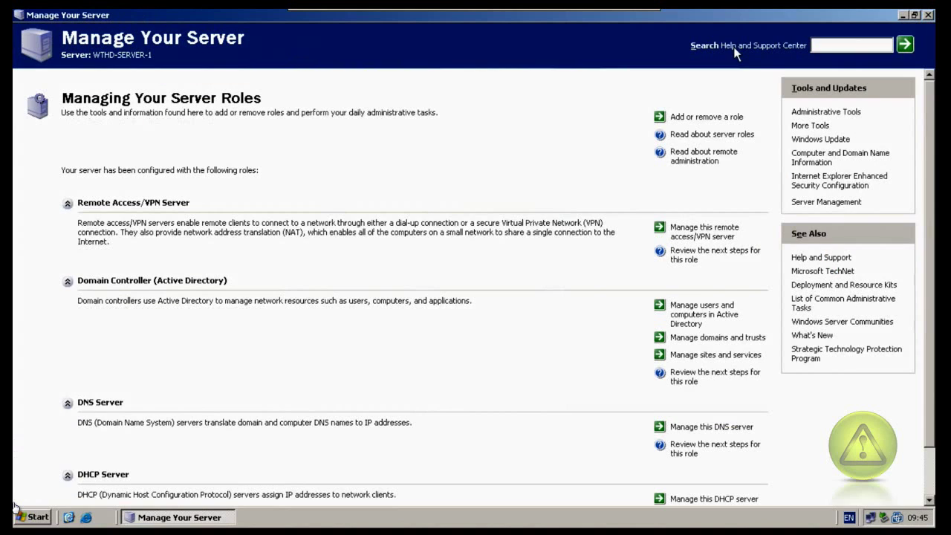
left_click_drag(931, 137, 910, 90)
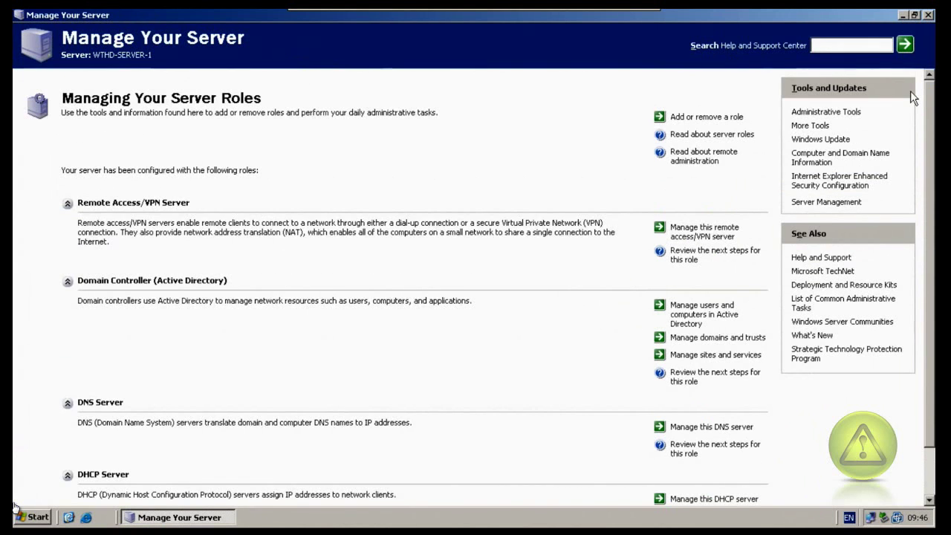